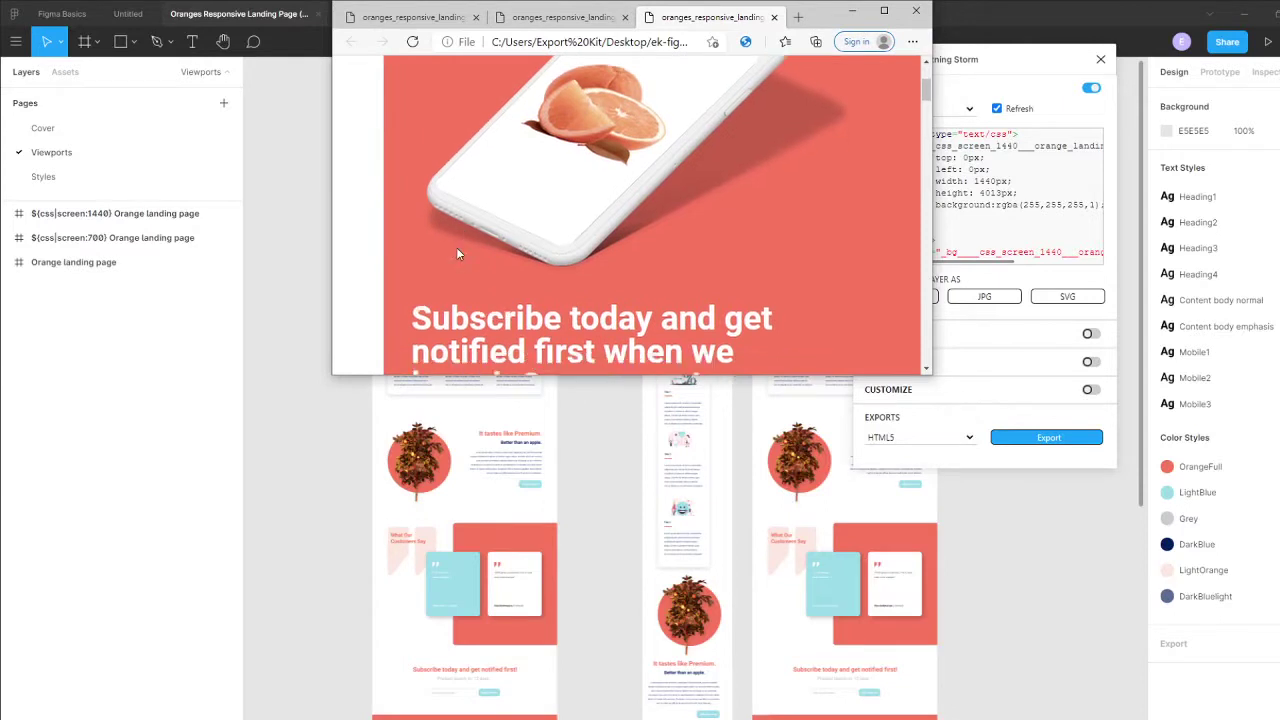
pyautogui.scroll(-3, 458, 250)
pyautogui.scroll(3, 411, 206)
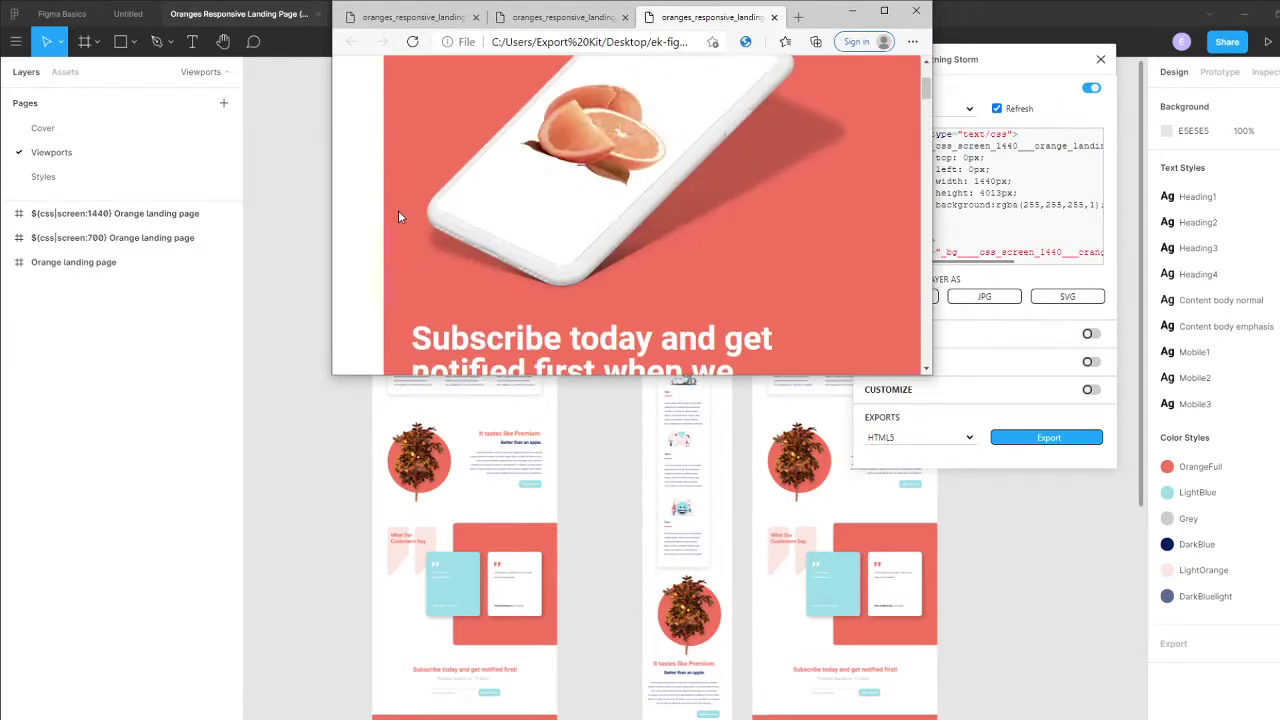
pyautogui.scroll(3, 398, 210)
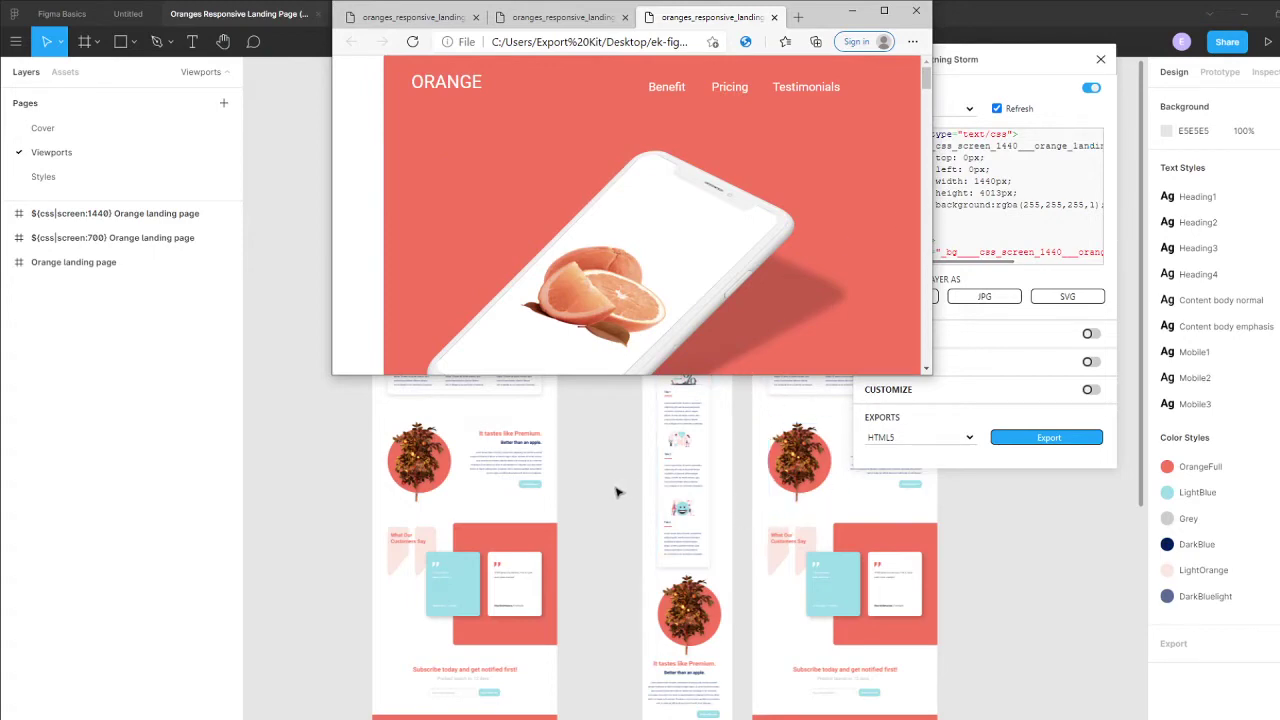
pyautogui.scroll(-5, 523, 214)
pyautogui.scroll(-5, 470, 290)
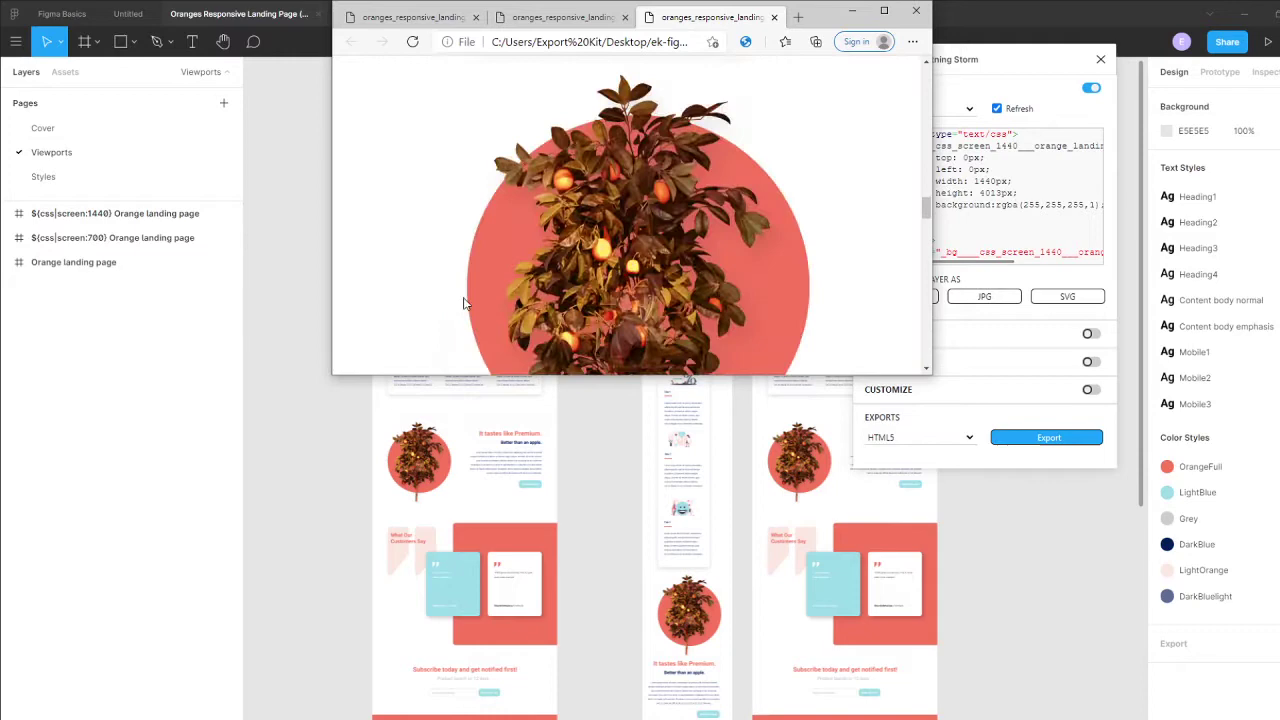
pyautogui.scroll(-5, 448, 345)
pyautogui.scroll(-5, 440, 350)
pyautogui.scroll(-2, 442, 335)
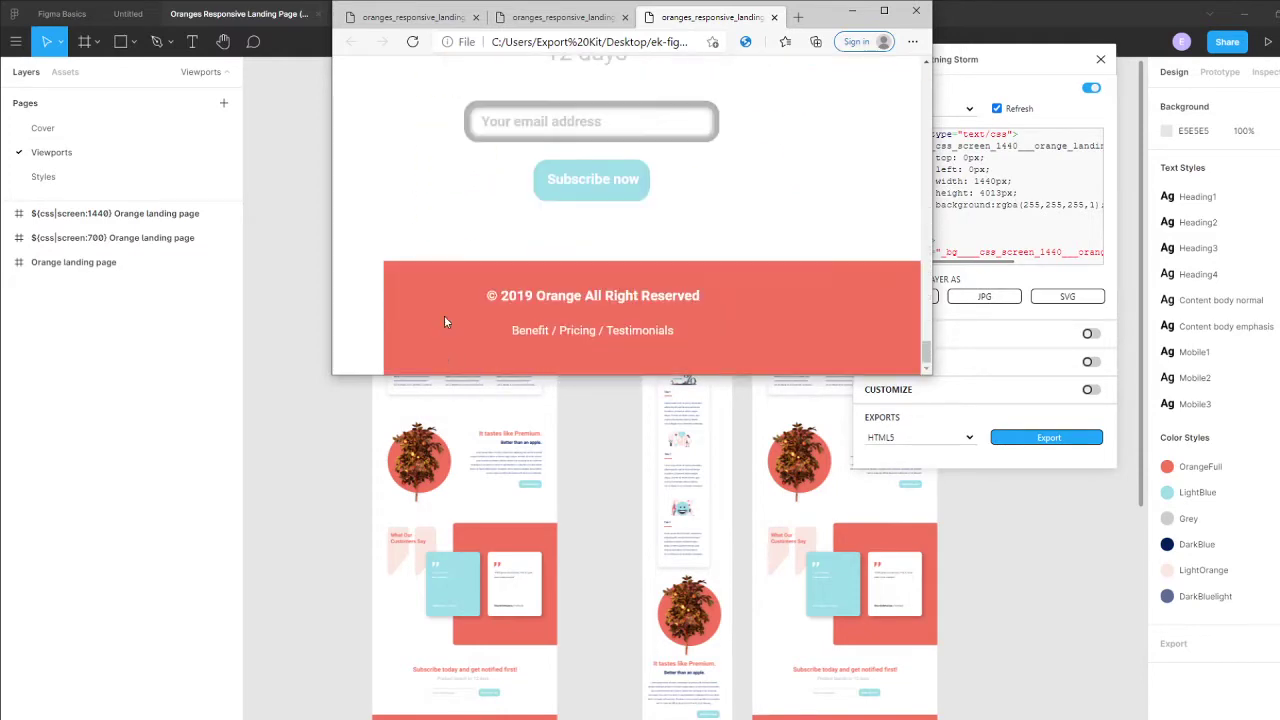
# Step: Drag the header background's left edge until it measures 2222 × 920 in the 700-screen frame
pyautogui.click(603, 521)
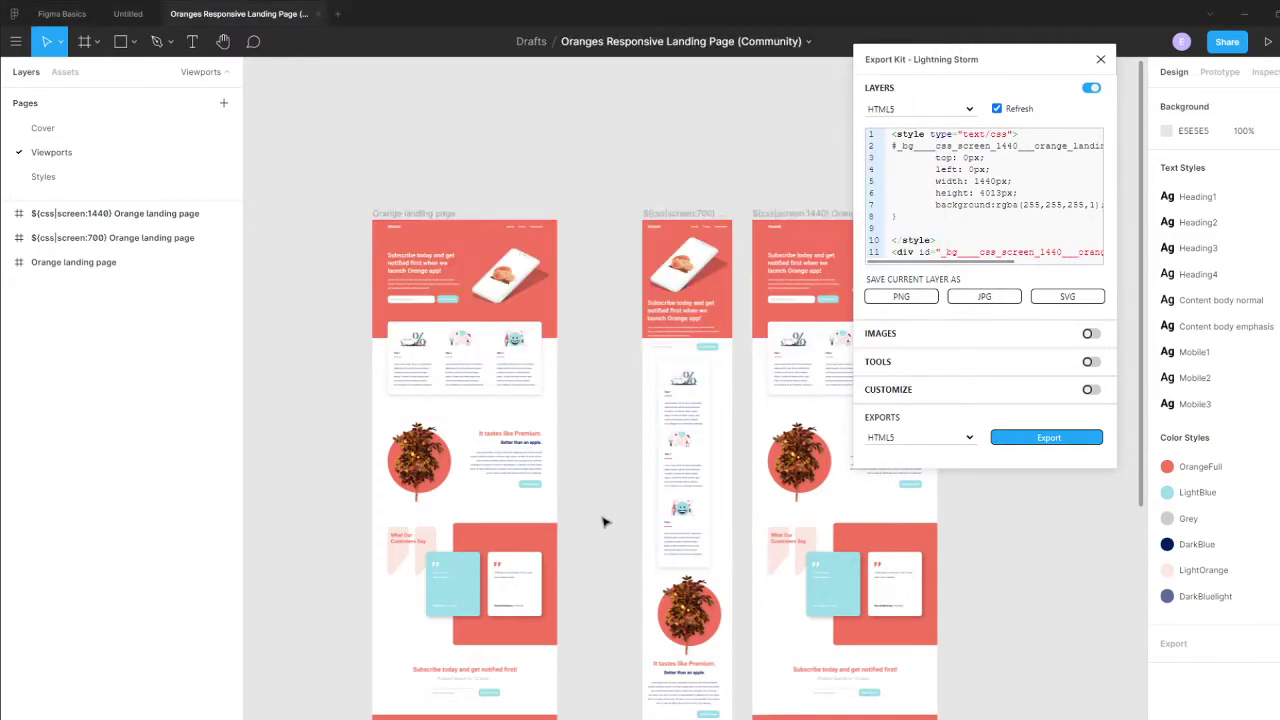
pyautogui.doubleClick(650, 245)
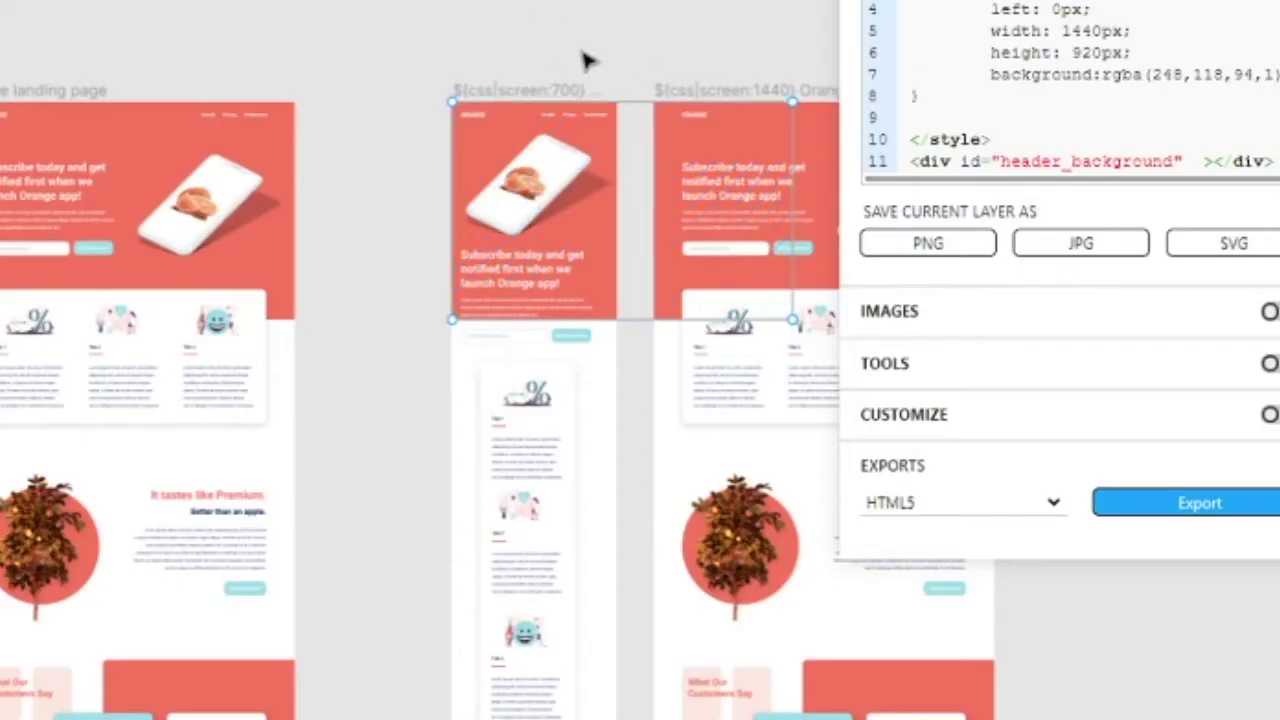
pyautogui.press('Escape')
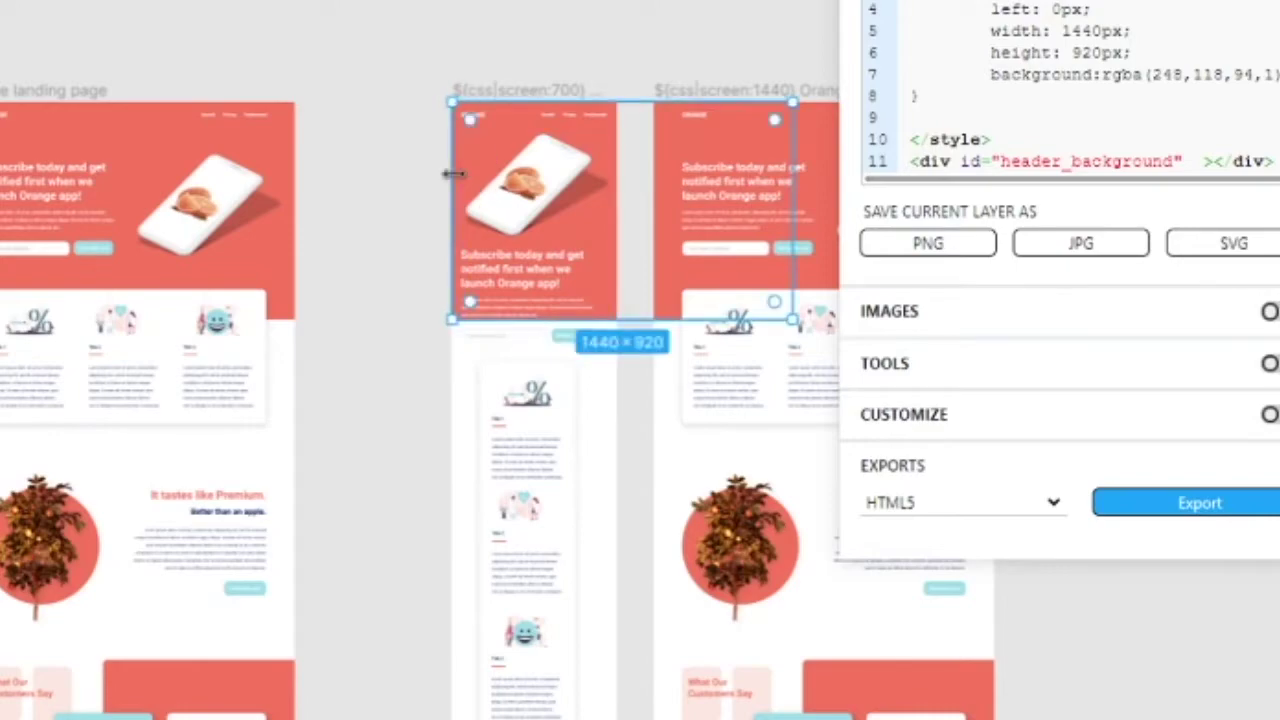
pyautogui.moveTo(452, 174); pyautogui.dragTo(266, 174)
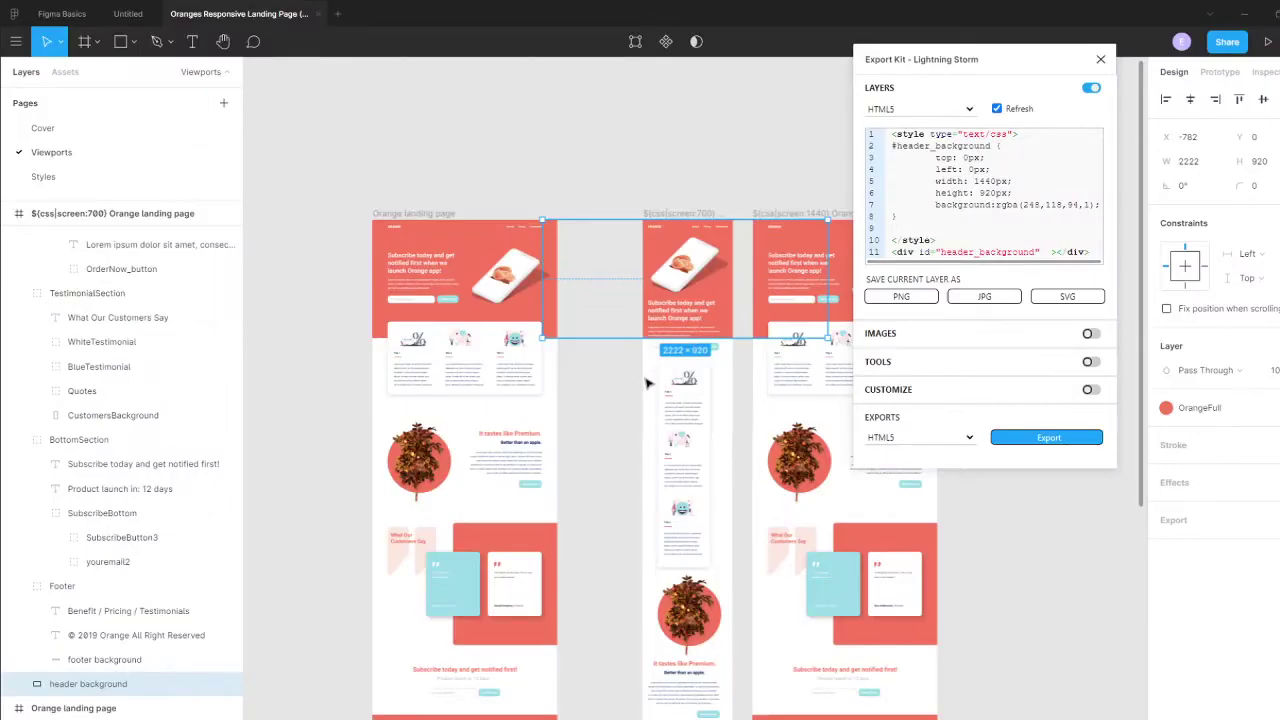
pyautogui.scroll(-5, 646, 383)
pyautogui.scroll(-5, 651, 423)
# Step: Try widening the whole Footer group leftward, then undo that resize
pyautogui.click(643, 327)
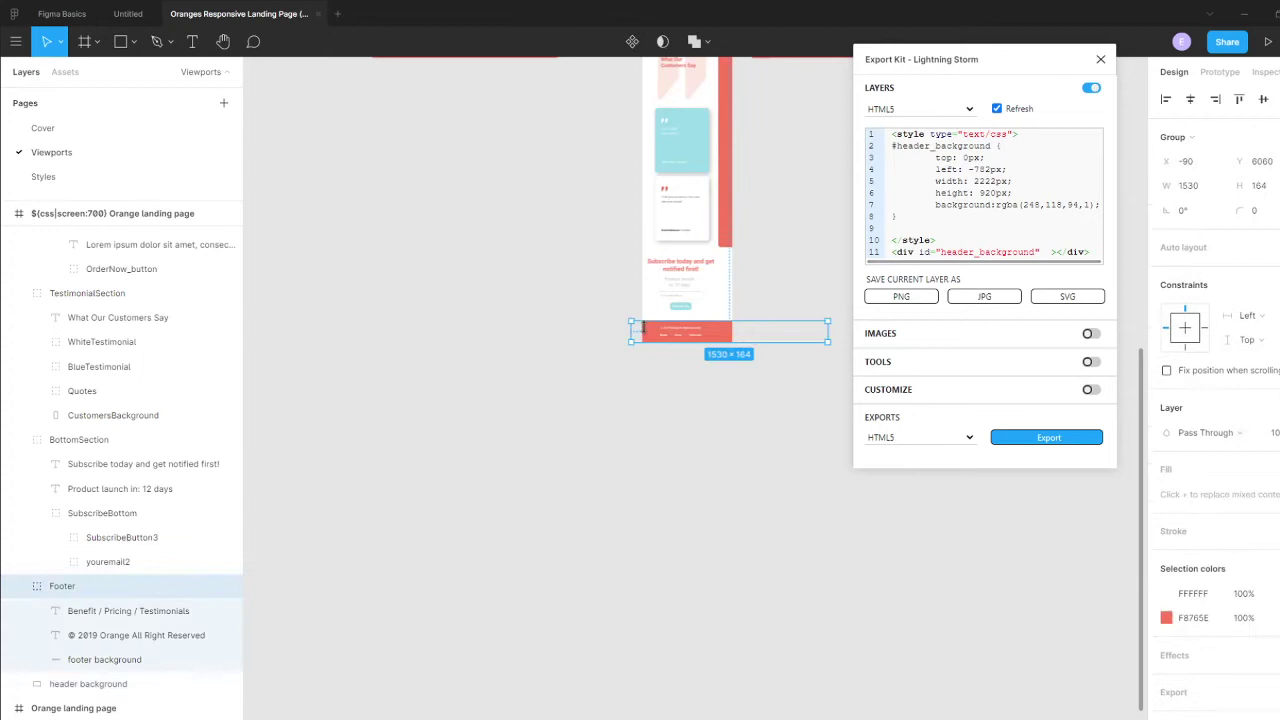
pyautogui.moveTo(628, 331); pyautogui.dragTo(547, 336)
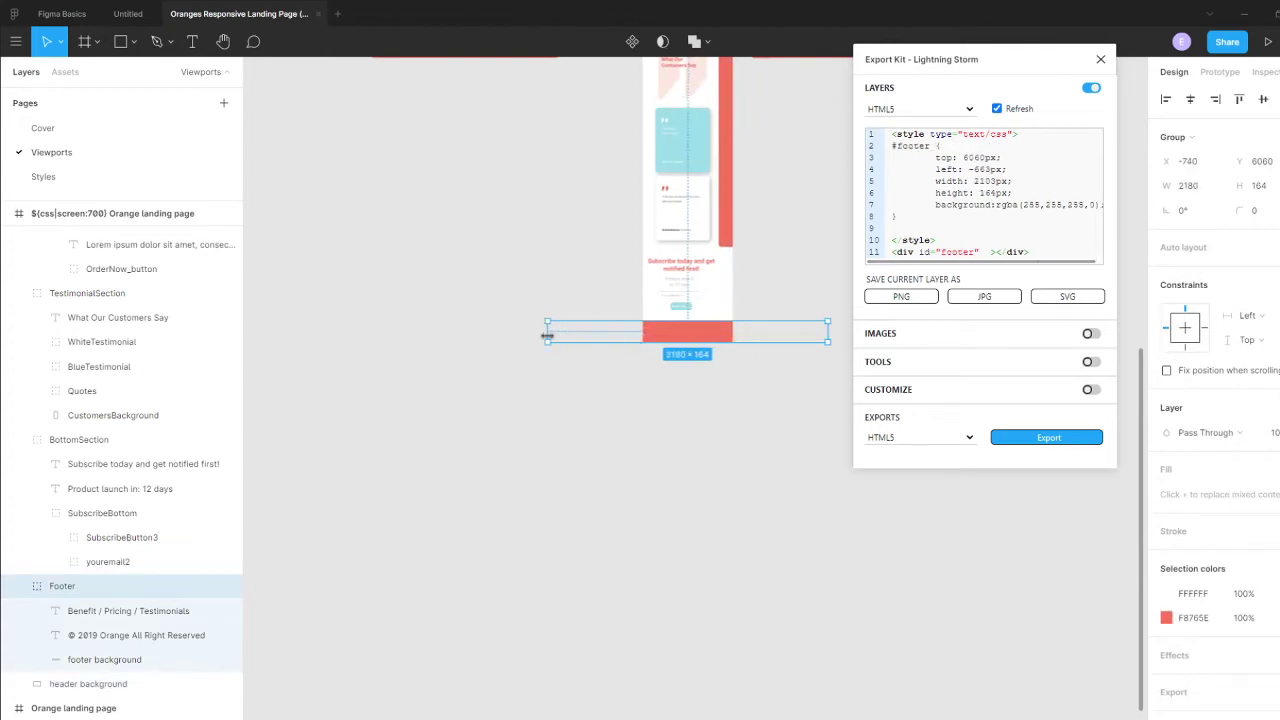
pyautogui.click(741, 393)
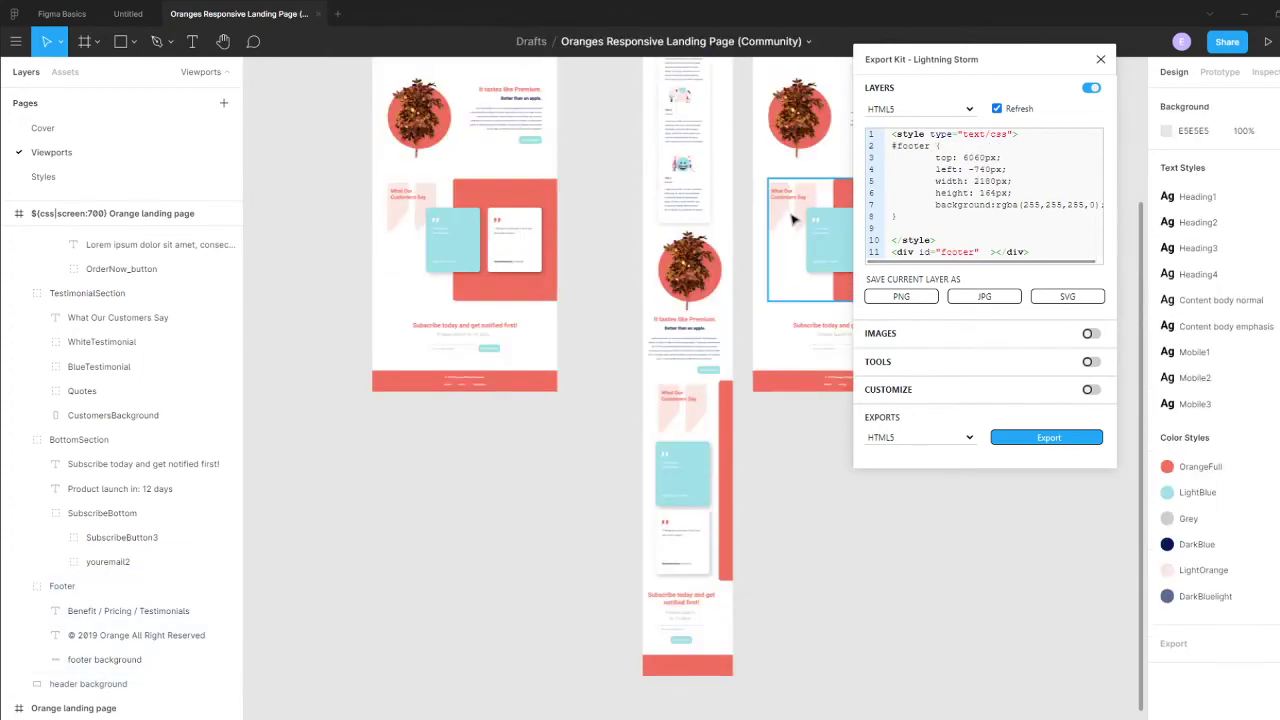
pyautogui.hotkey('ctrl', 'z')
# Step: Widen only the footer background leftward to 2139 × 164, matching the header
pyautogui.click(634, 651)
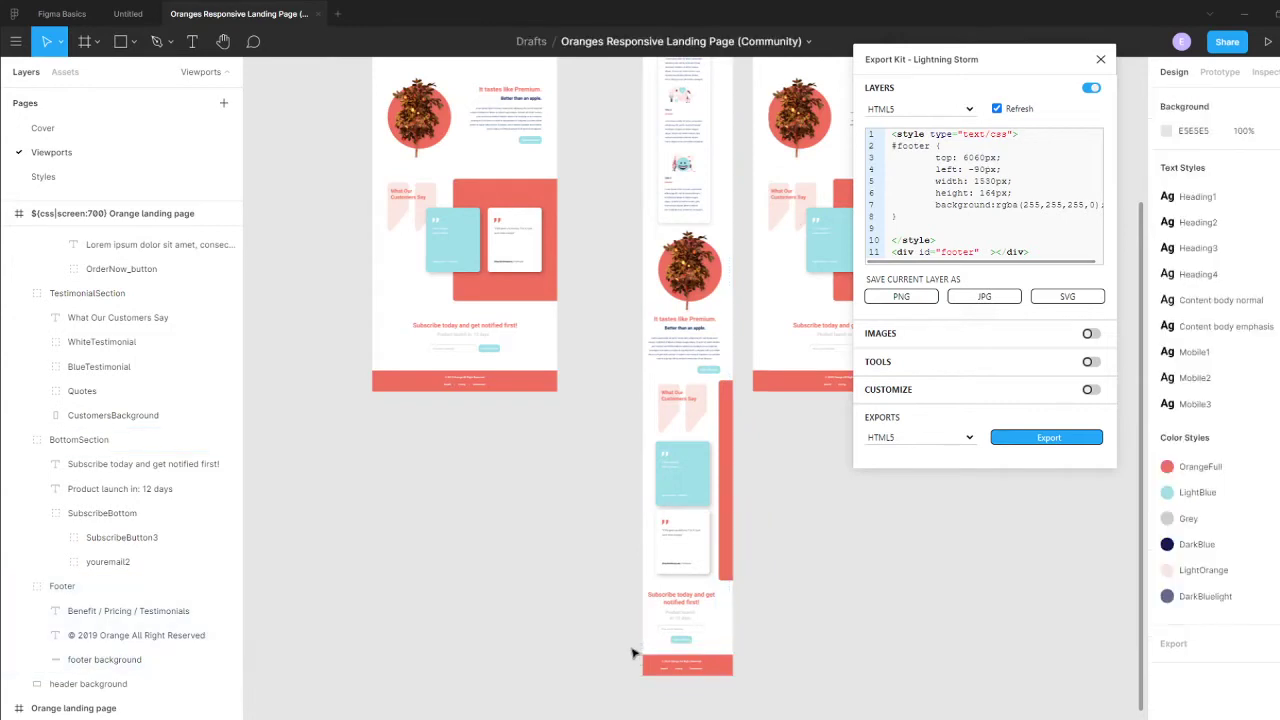
pyautogui.click(651, 664)
pyautogui.doubleClick(652, 667)
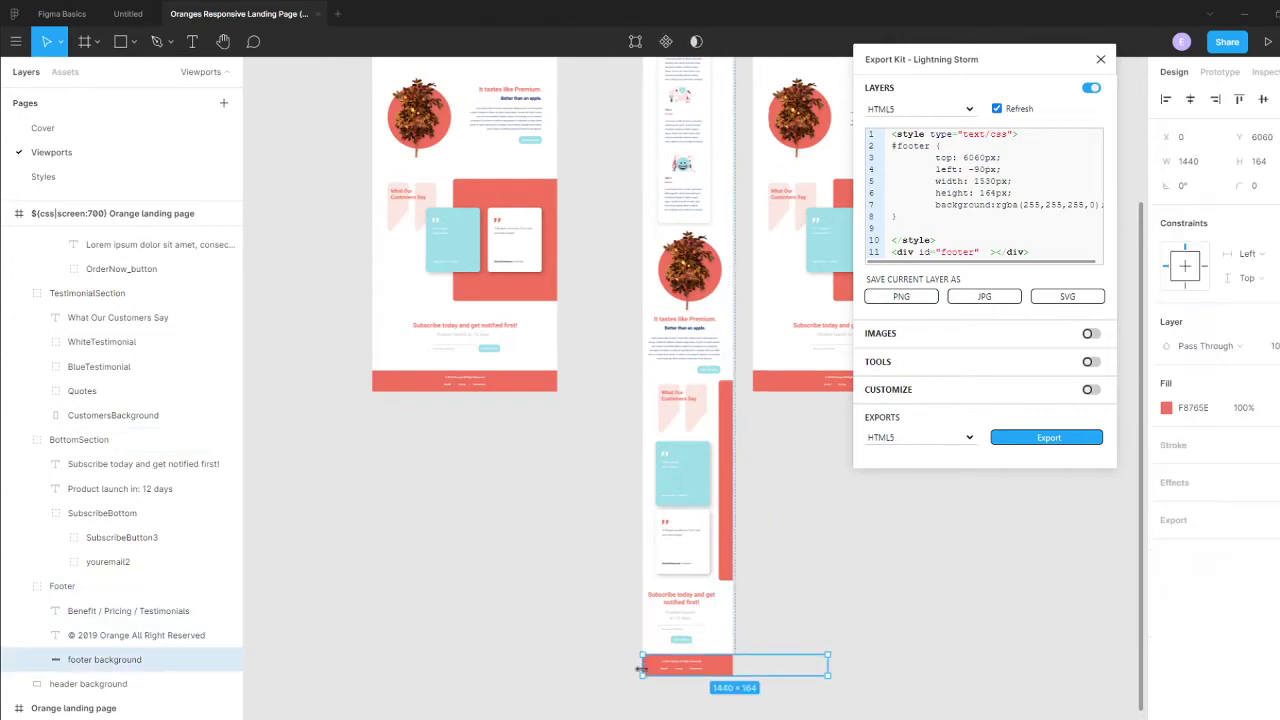
pyautogui.moveTo(642, 669); pyautogui.dragTo(548, 668)
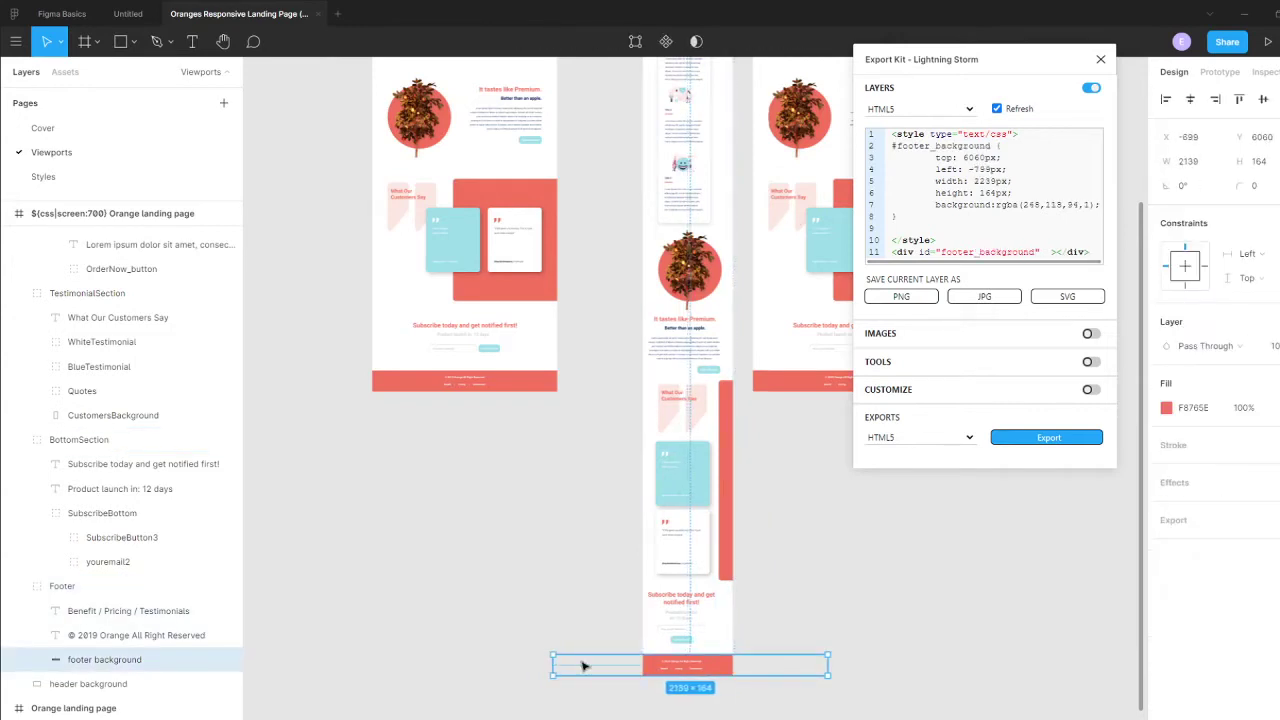
pyautogui.hotkey('ctrl', 'z')
pyautogui.click(824, 562)
pyautogui.scroll(5, 780, 400)
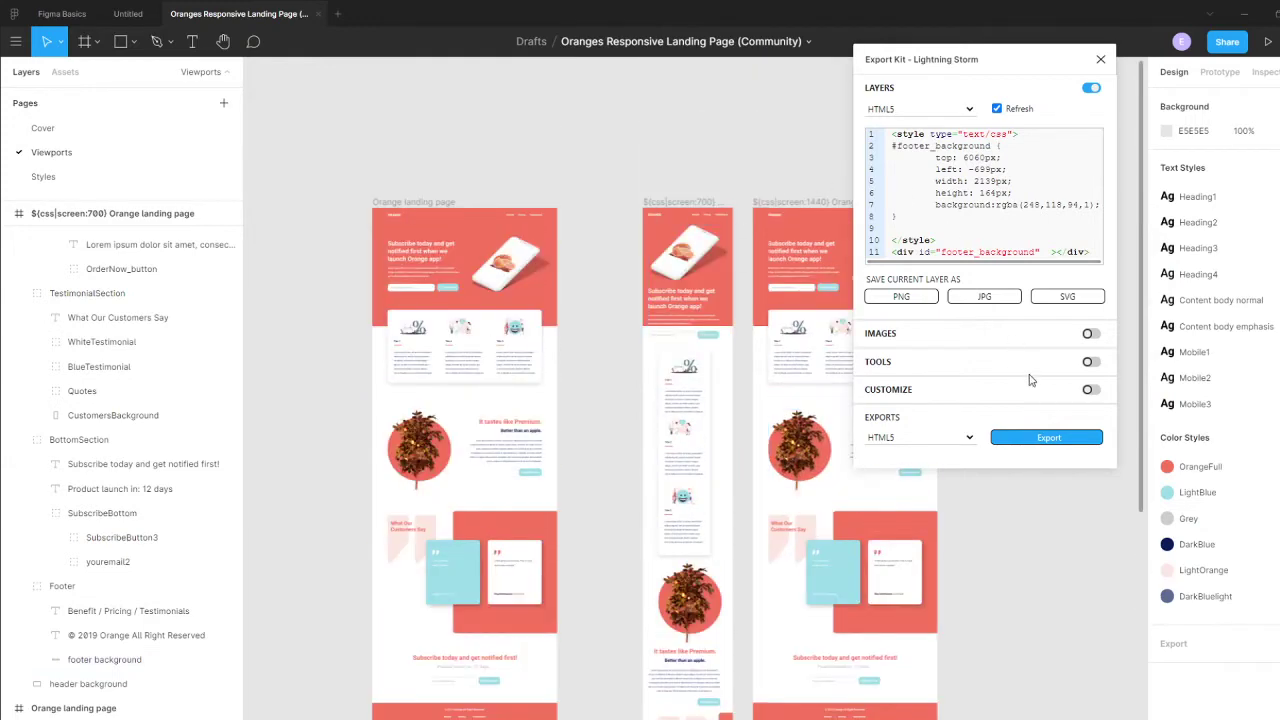
# Step: Re-export to HTML5, open the landing page in Edge, and narrow the window to test reflow
pyautogui.click(1050, 441)
pyautogui.doubleClick(634, 362)
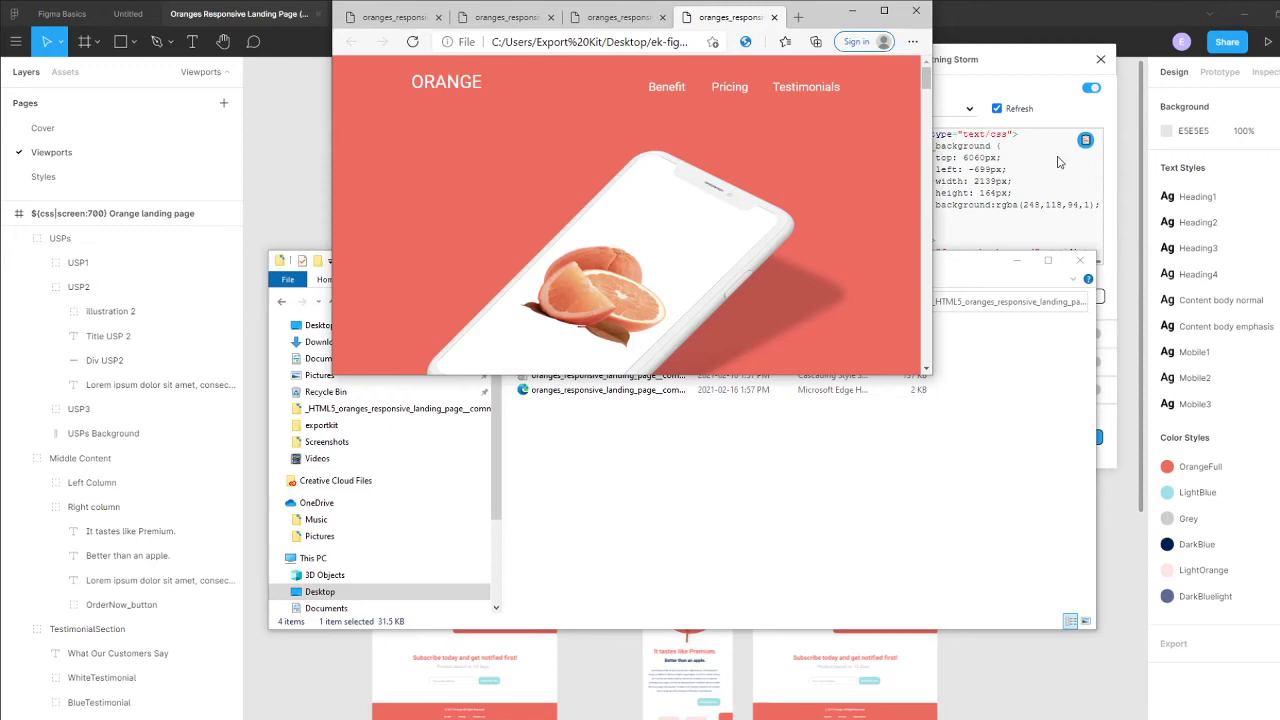
pyautogui.click(1012, 128)
pyautogui.hotkey('alt', 'Tab')
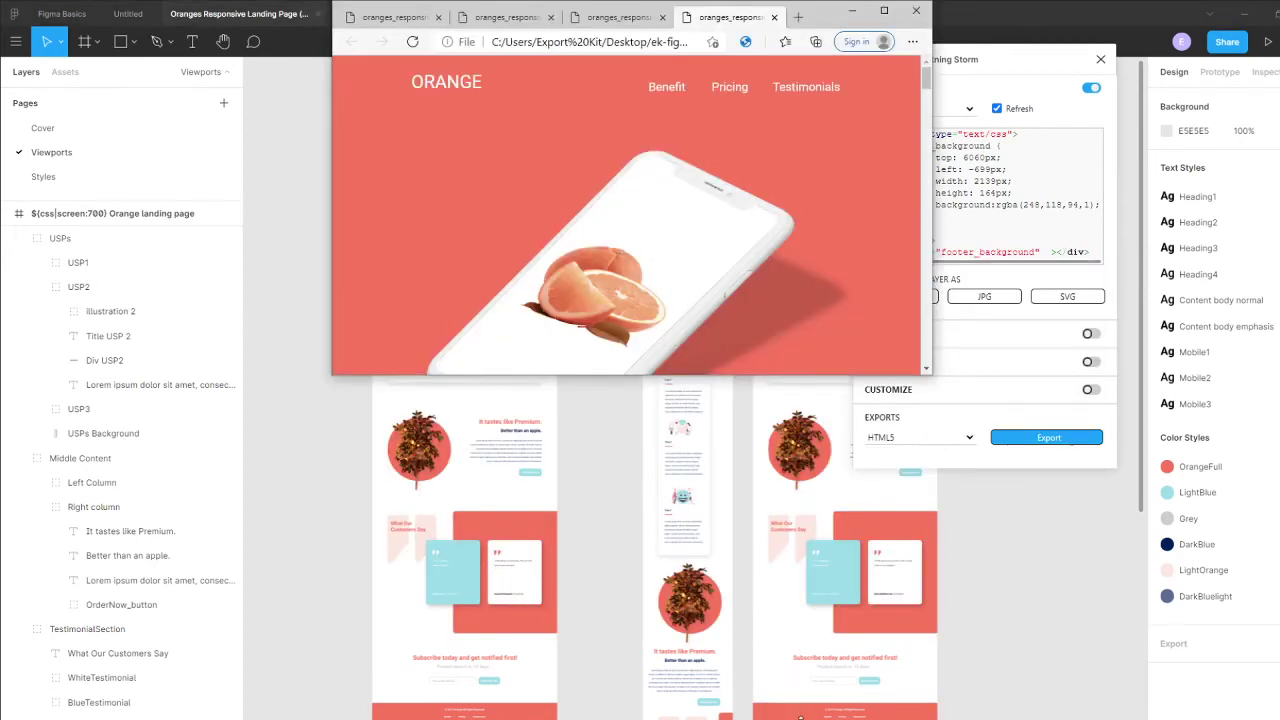
pyautogui.scroll(-3, 792, 178)
pyautogui.scroll(-3, 797, 190)
pyautogui.scroll(-3, 795, 215)
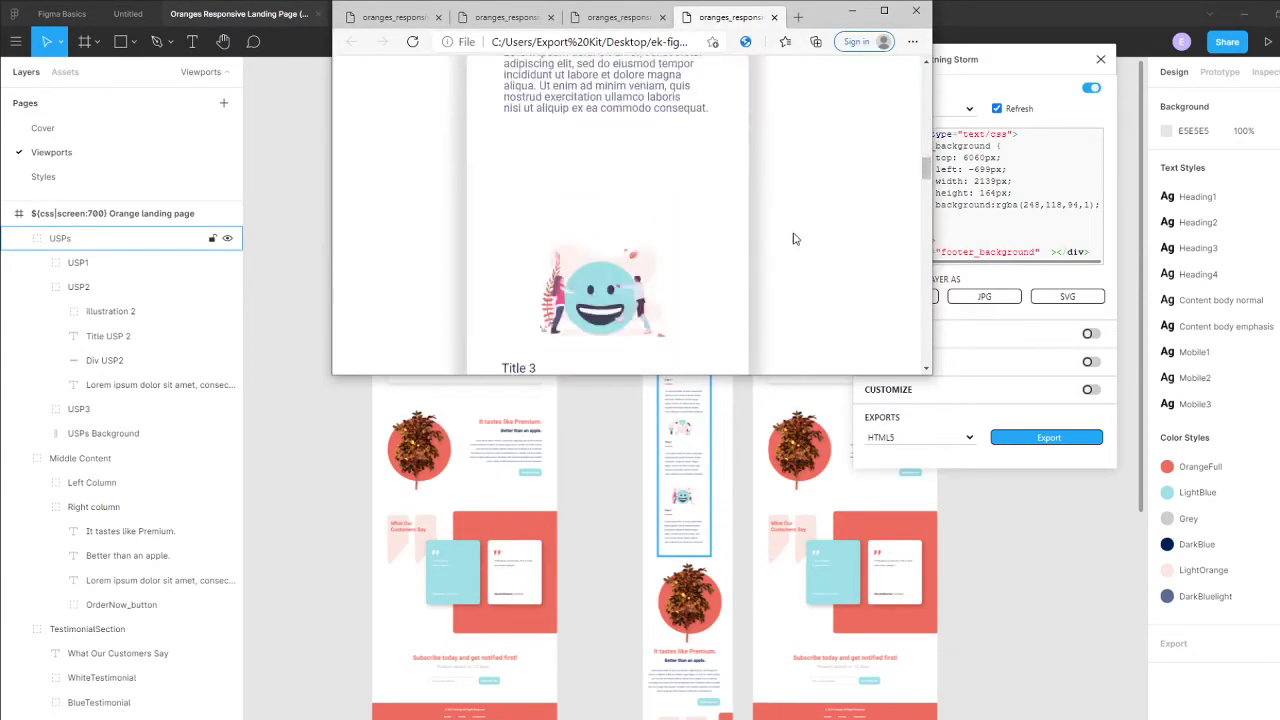
pyautogui.scroll(-3, 791, 257)
pyautogui.scroll(-3, 774, 300)
pyautogui.scroll(-3, 740, 340)
pyautogui.scroll(-2, 640, 358)
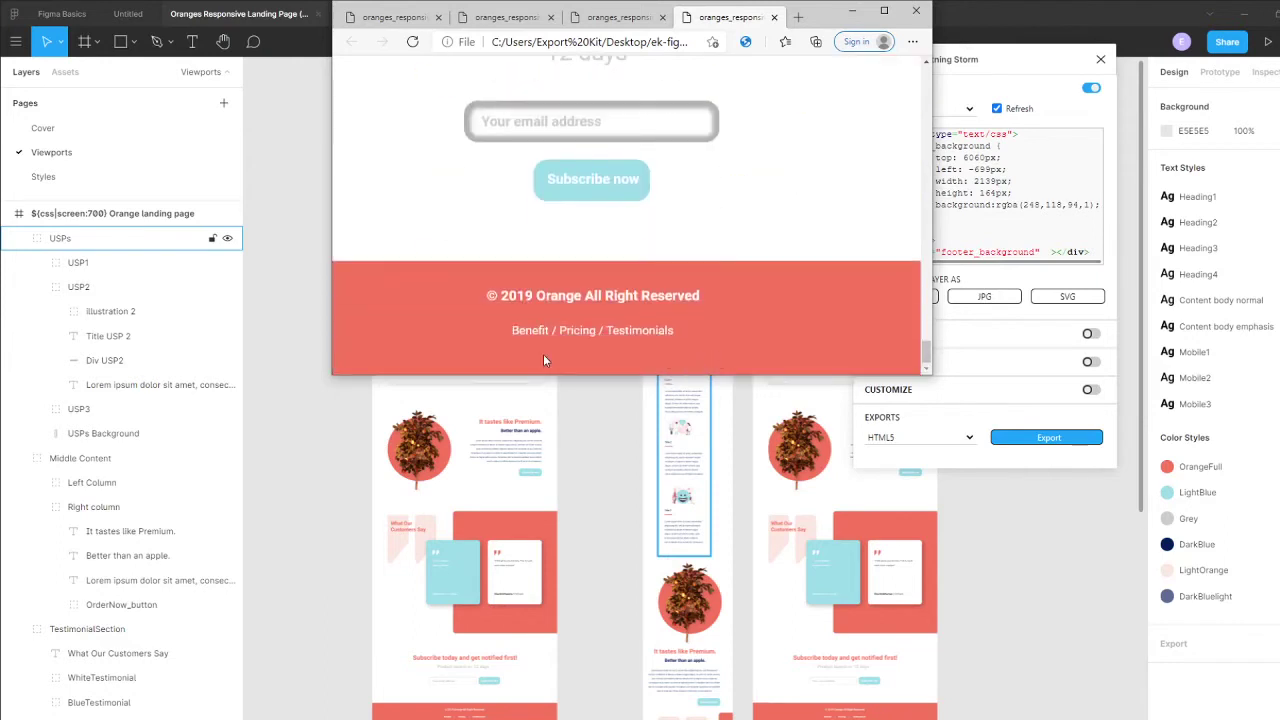
pyautogui.moveTo(930, 296)
pyautogui.mouseDown()
pyautogui.moveTo(760, 300)
pyautogui.moveTo(918, 315)
pyautogui.mouseUp()
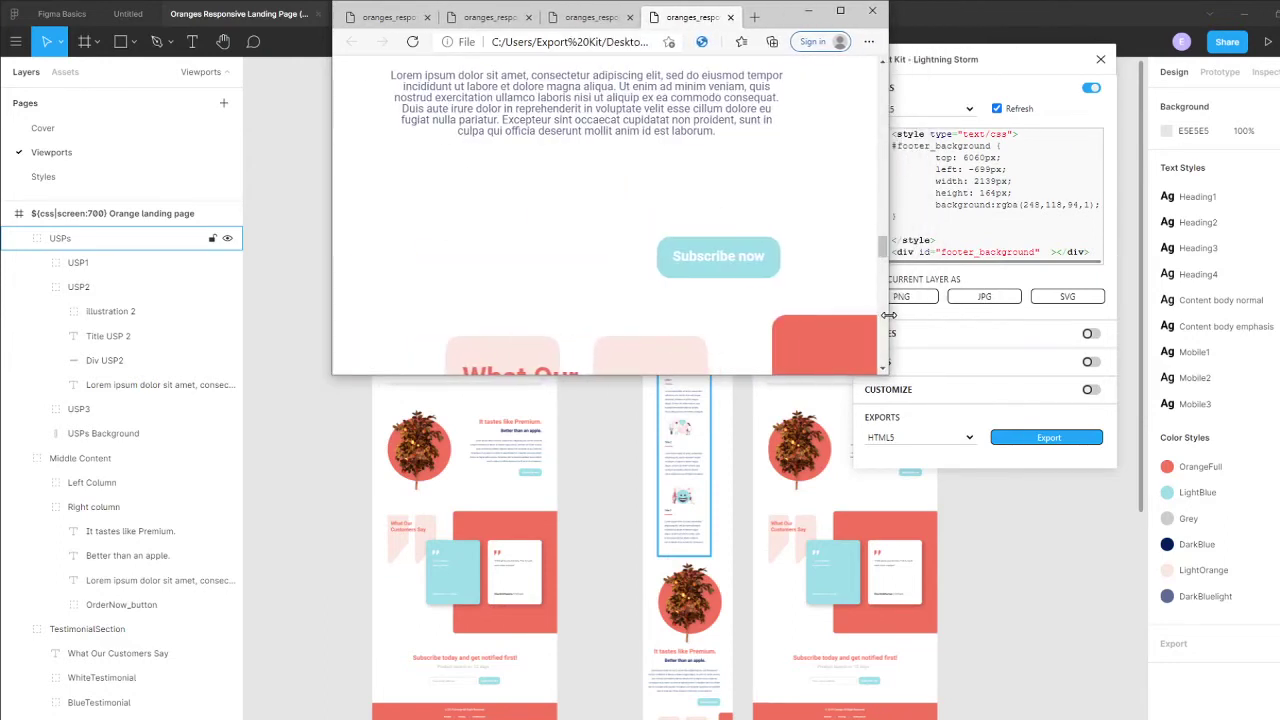